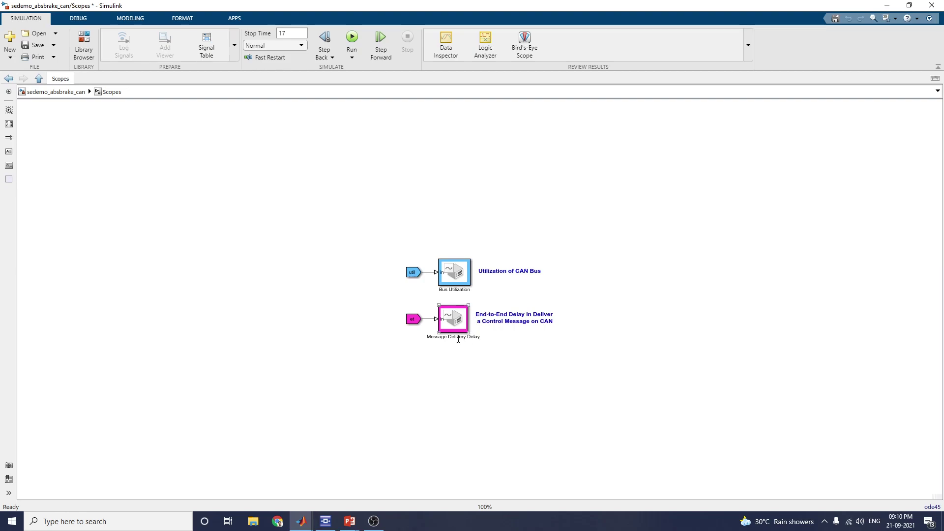
Check and close the Message Delivery Delay scope, and run the simulation
{"action": "double_click", "coordinate": [455, 279]}
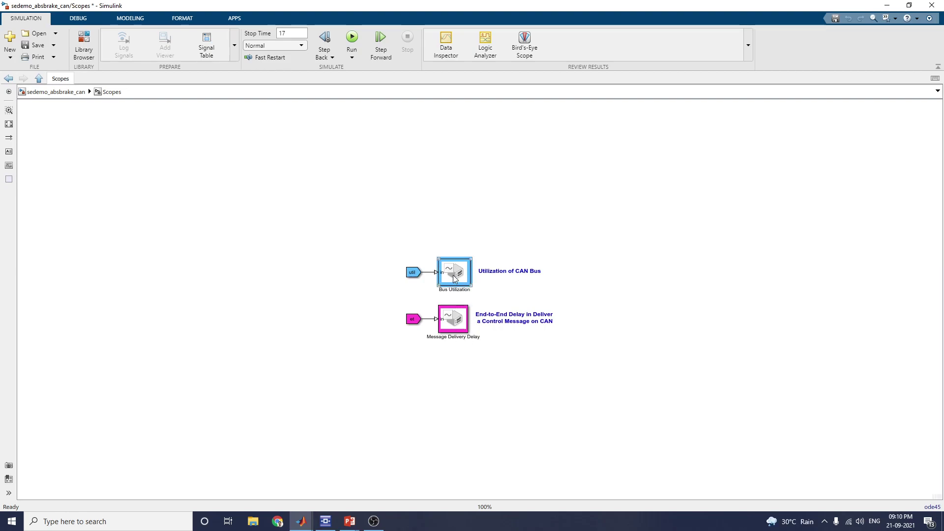
{"action": "double_click", "coordinate": [457, 322]}
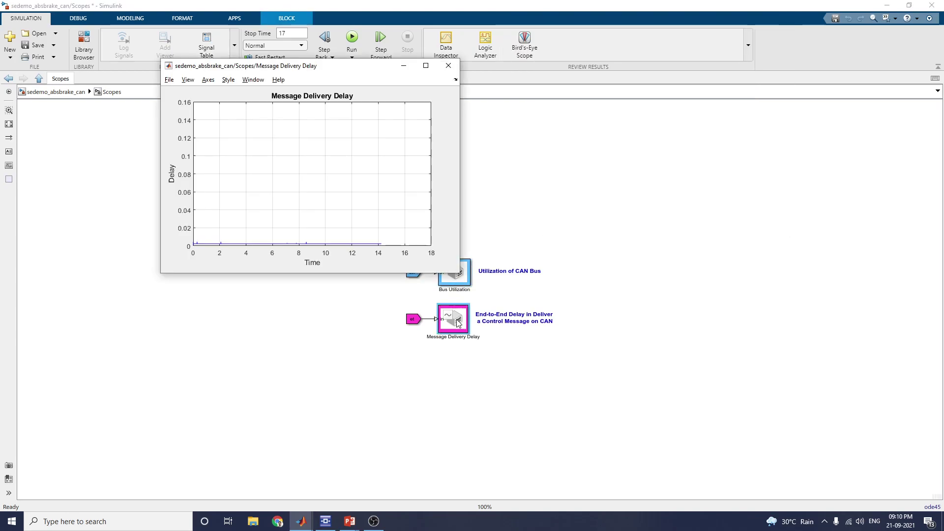
{"action": "left_click", "coordinate": [460, 83]}
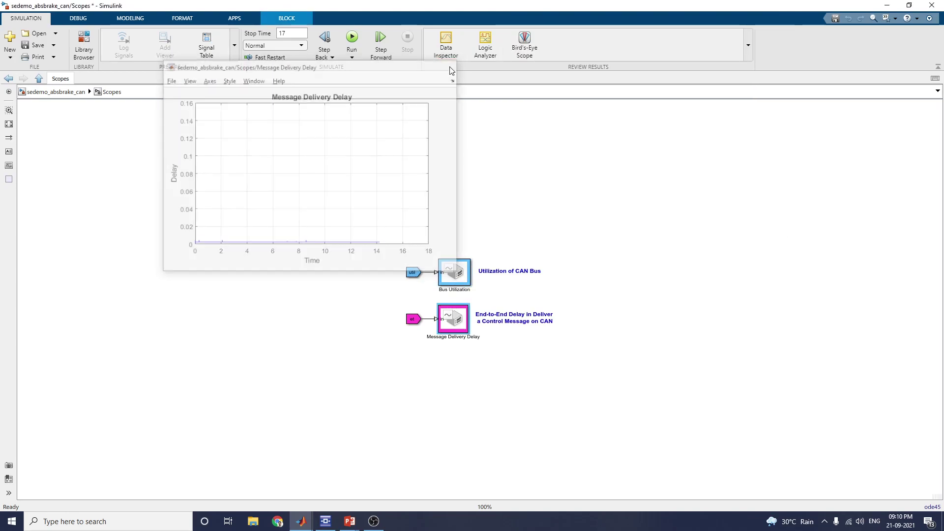
{"action": "left_click", "coordinate": [352, 38]}
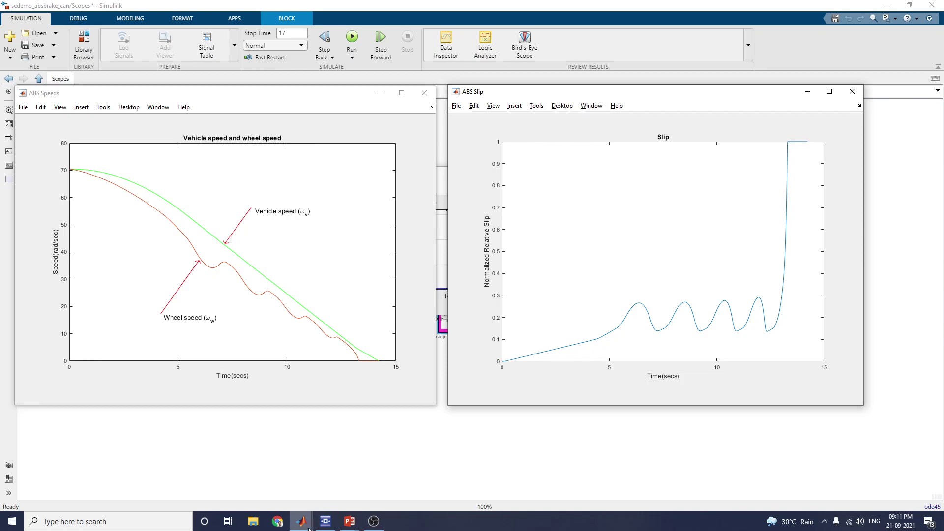
Bring the Bus Utilization scope window to the front and move it over the ABS Slip plot to view it
{"action": "mouse_move", "coordinate": [301, 521]}
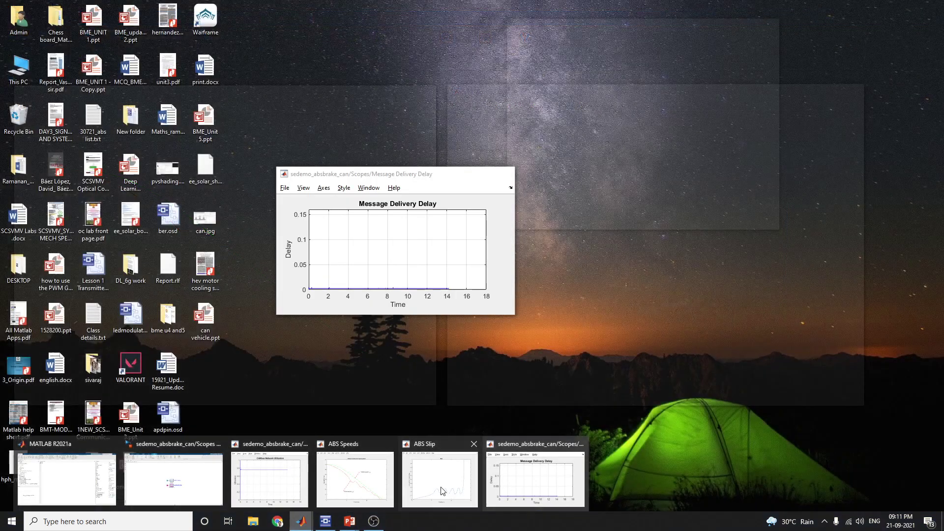
{"action": "left_click", "coordinate": [255, 477]}
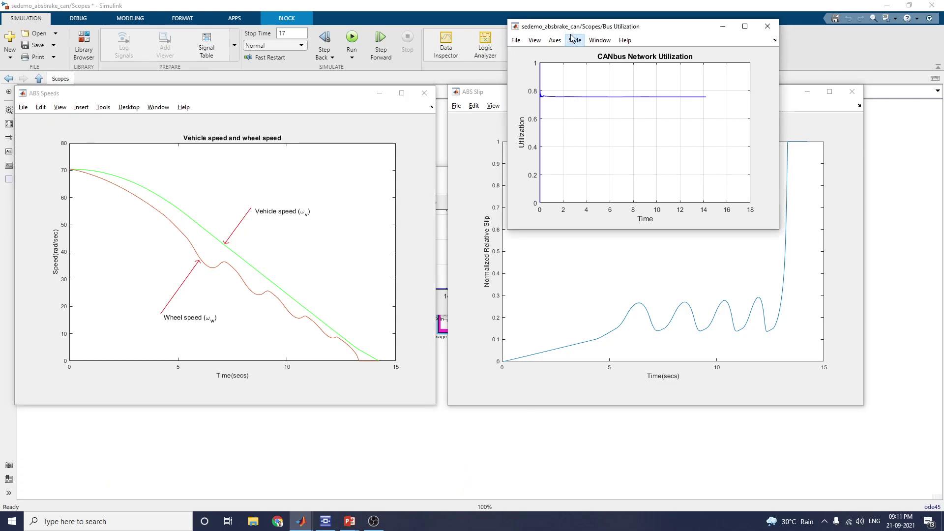
{"action": "left_click_drag", "start_coordinate": [544, 28], "coordinate": [497, 37]}
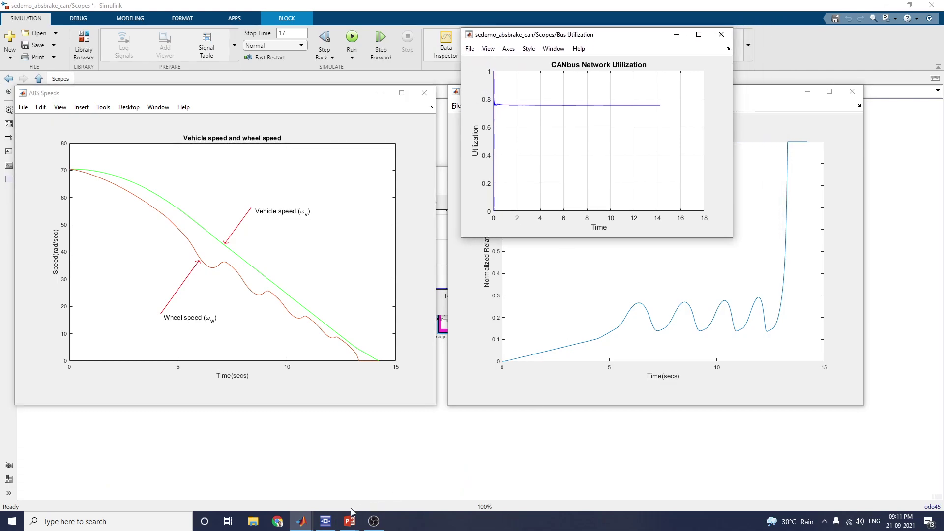
Bring up the Message Delivery Delay scope window and enlarge it in width and height to examine the delay curve
{"action": "mouse_move", "coordinate": [295, 523]}
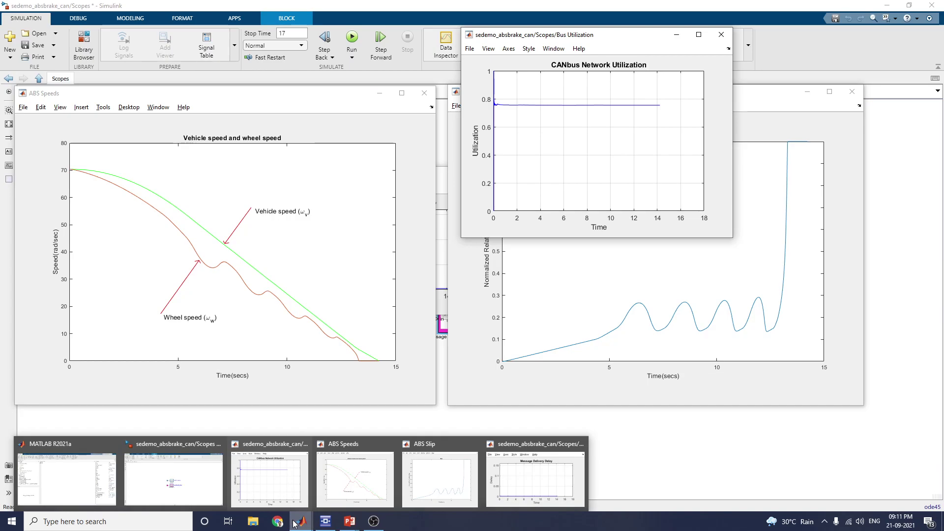
{"action": "mouse_move", "coordinate": [418, 477]}
{"action": "mouse_move", "coordinate": [268, 479]}
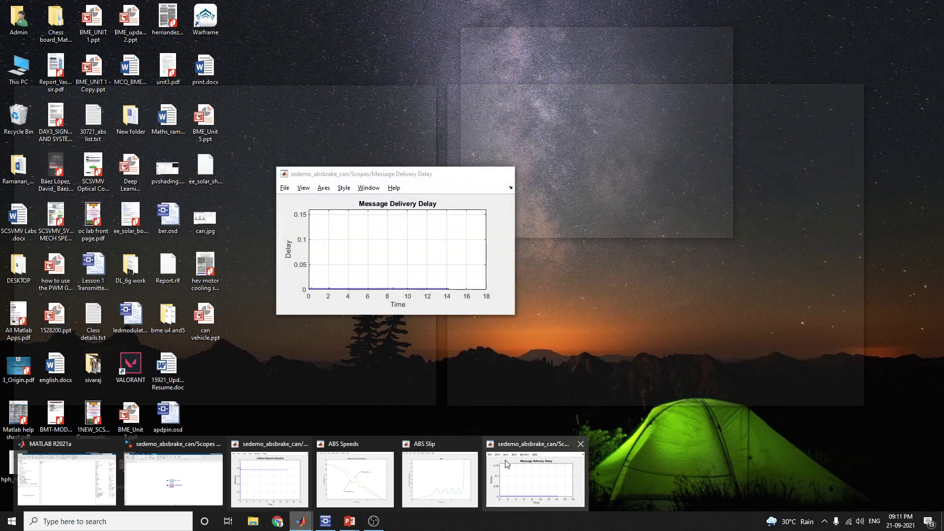
{"action": "left_click", "coordinate": [508, 465]}
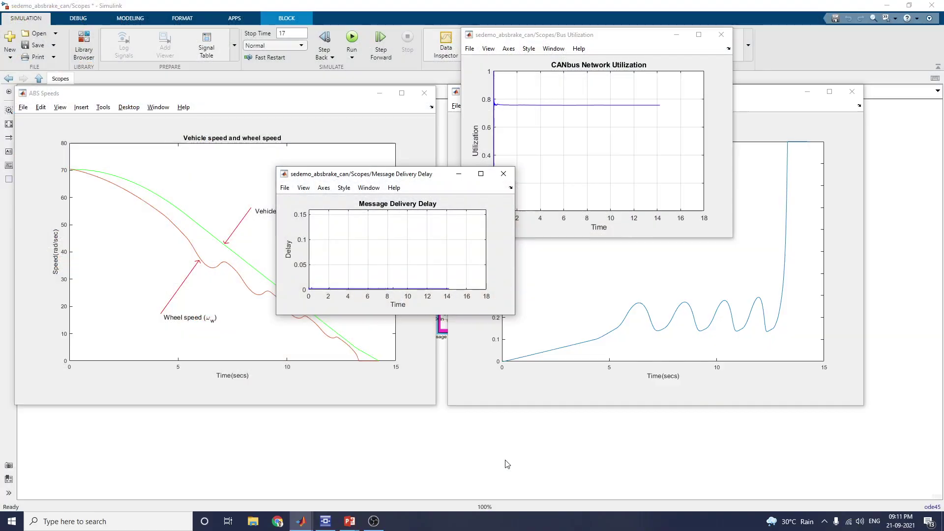
{"action": "left_click_drag", "start_coordinate": [406, 315], "coordinate": [406, 432]}
{"action": "left_click_drag", "start_coordinate": [515, 268], "coordinate": [738, 271]}
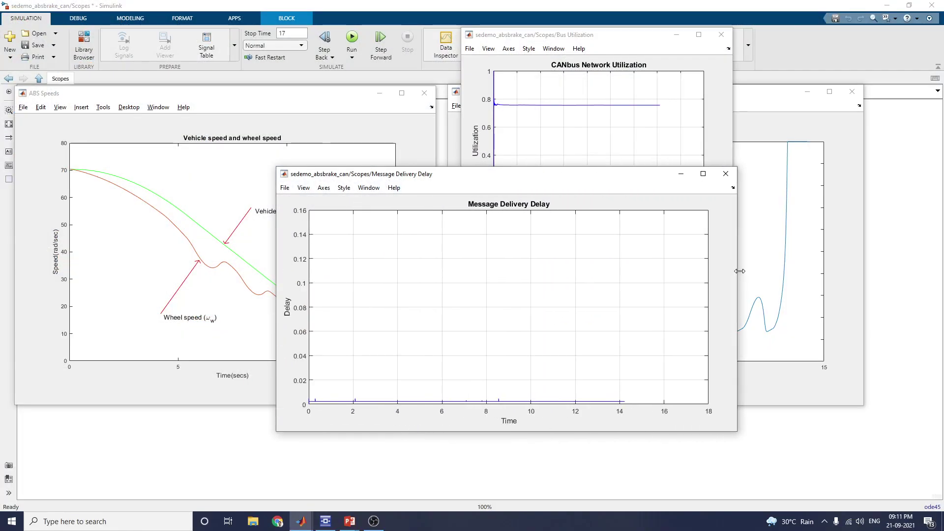
{"action": "left_click_drag", "start_coordinate": [487, 432], "coordinate": [485, 480]}
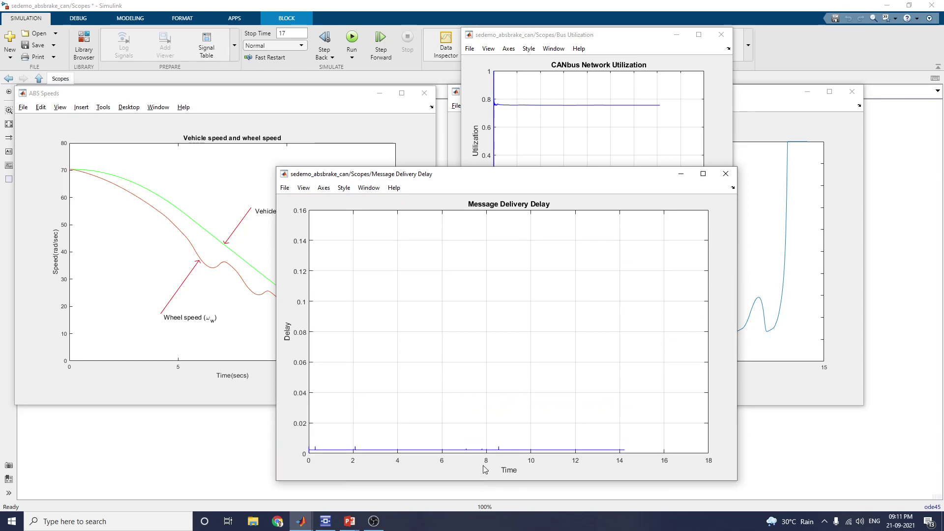
Return to the Scopes subsystem, reopen the Message Delivery Delay scope to view its line style options, and close it
{"action": "left_click", "coordinate": [436, 83]}
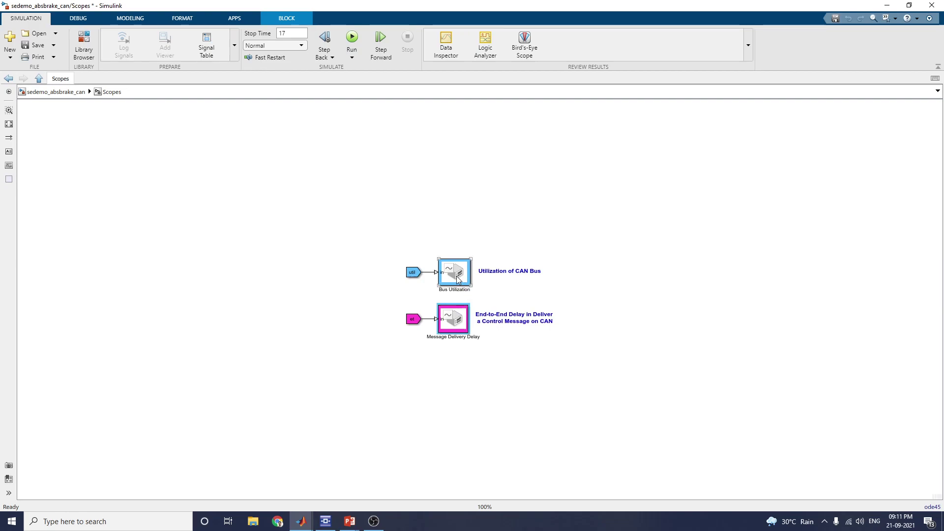
{"action": "left_click", "coordinate": [461, 334]}
{"action": "double_click", "coordinate": [456, 323]}
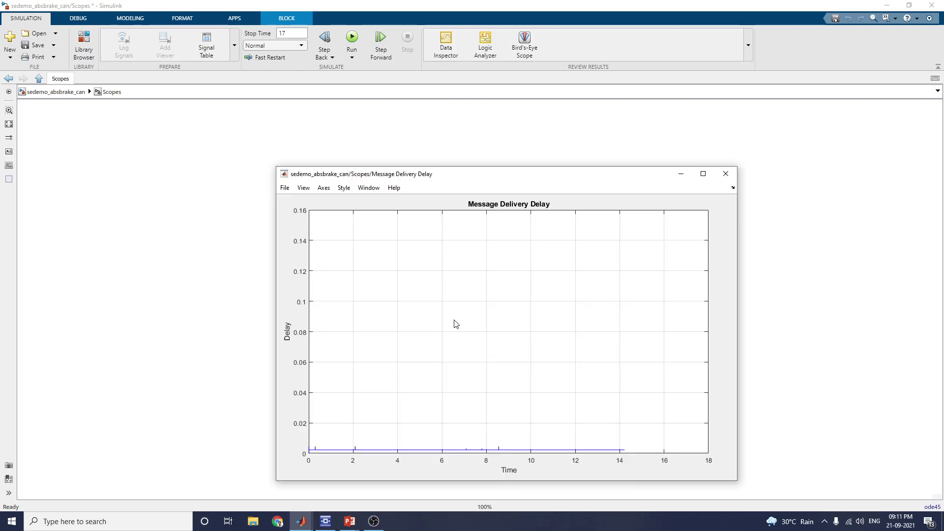
{"action": "left_click", "coordinate": [344, 187]}
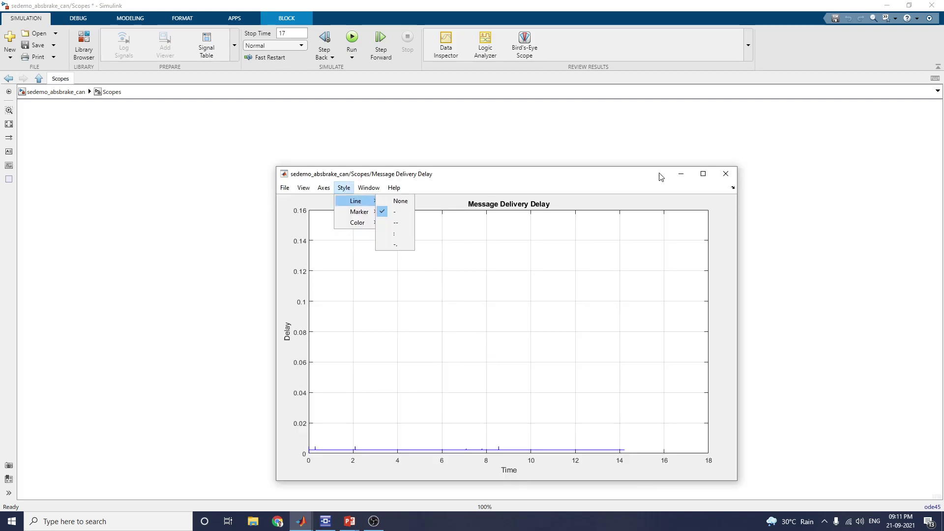
{"action": "left_click", "coordinate": [725, 174]}
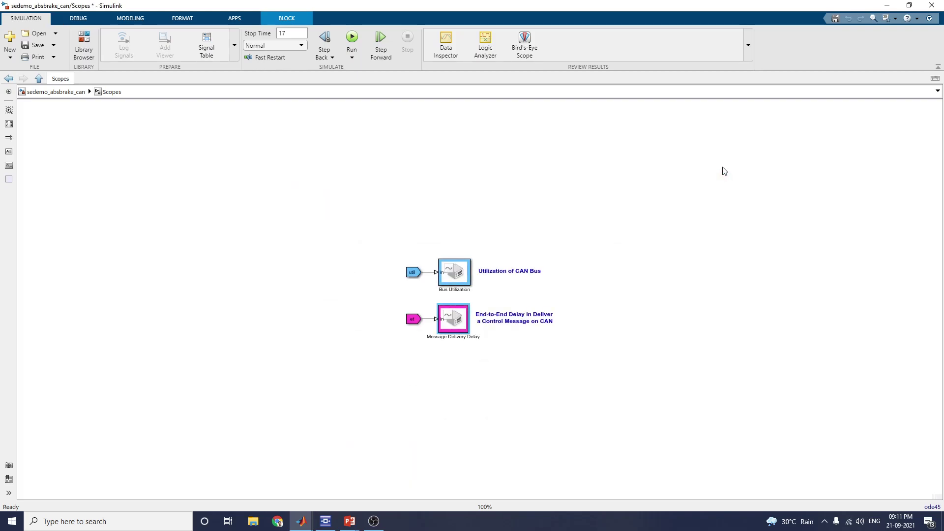
Plot yout(1), yout(2), yout(3) and slp from Run 2 together in the Simulation Data Inspector
{"action": "left_click", "coordinate": [451, 50]}
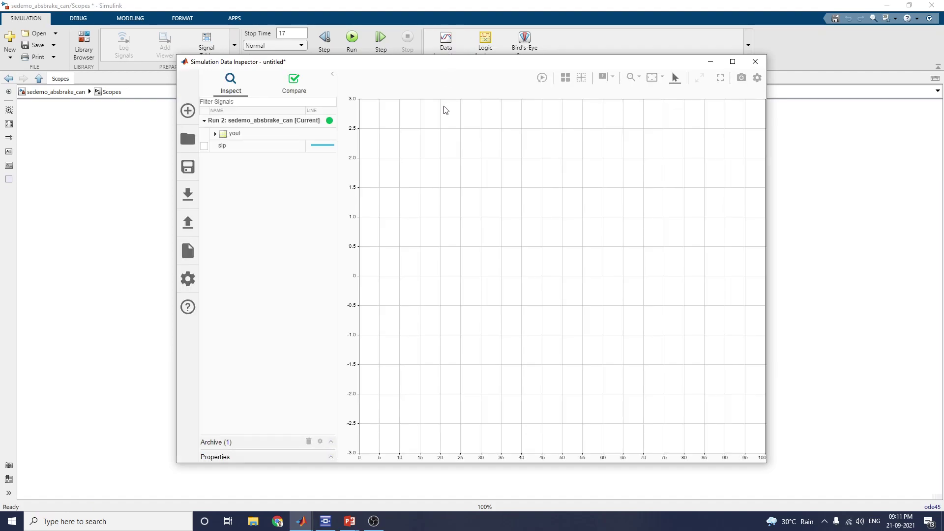
{"action": "left_click", "coordinate": [229, 136]}
{"action": "left_click", "coordinate": [215, 134]}
{"action": "left_click", "coordinate": [233, 145]}
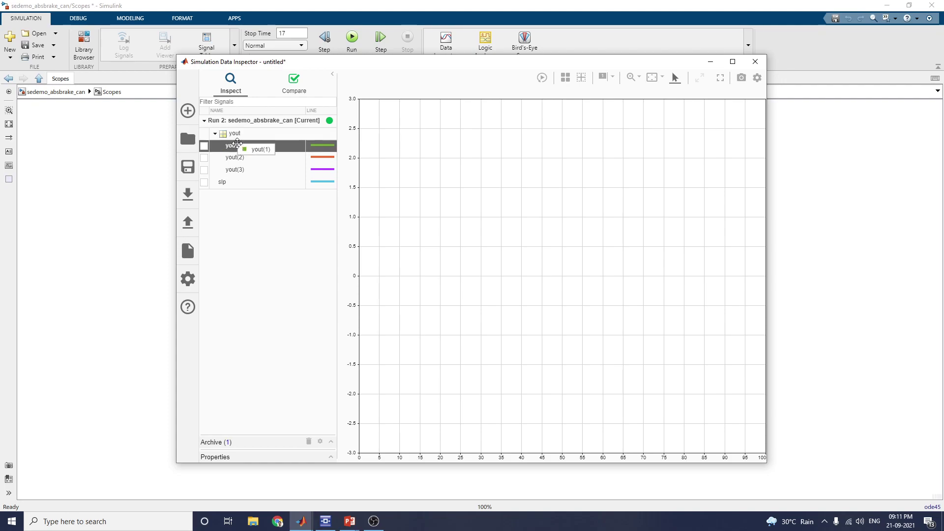
{"action": "left_click", "coordinate": [204, 146]}
{"action": "left_click", "coordinate": [204, 157]}
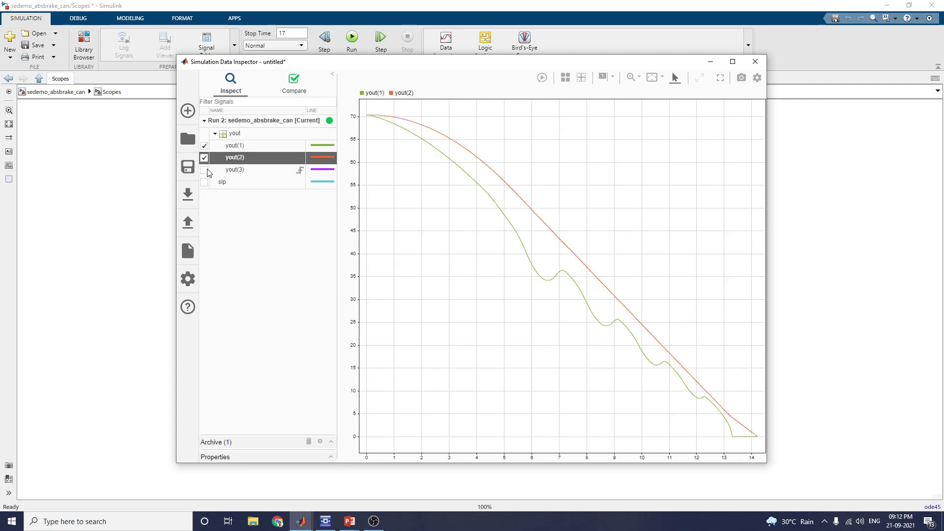
{"action": "left_click", "coordinate": [204, 170]}
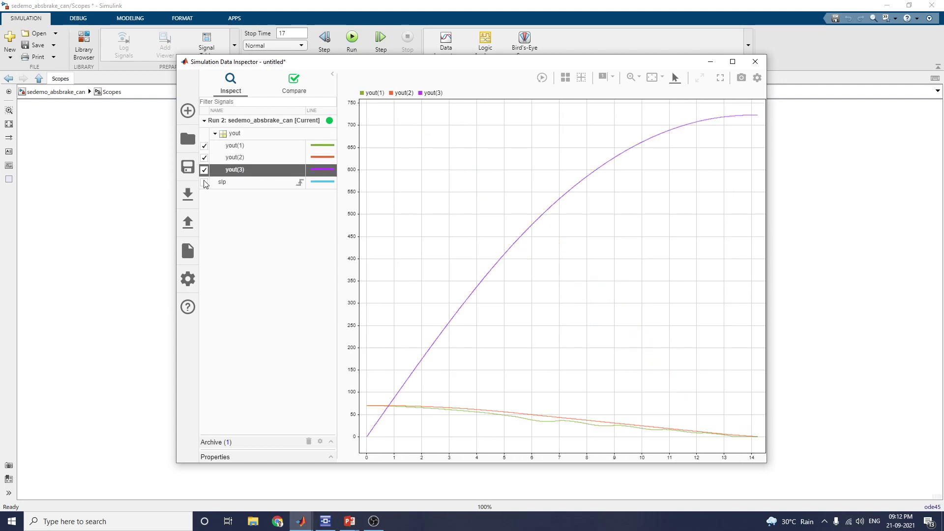
{"action": "left_click", "coordinate": [204, 182]}
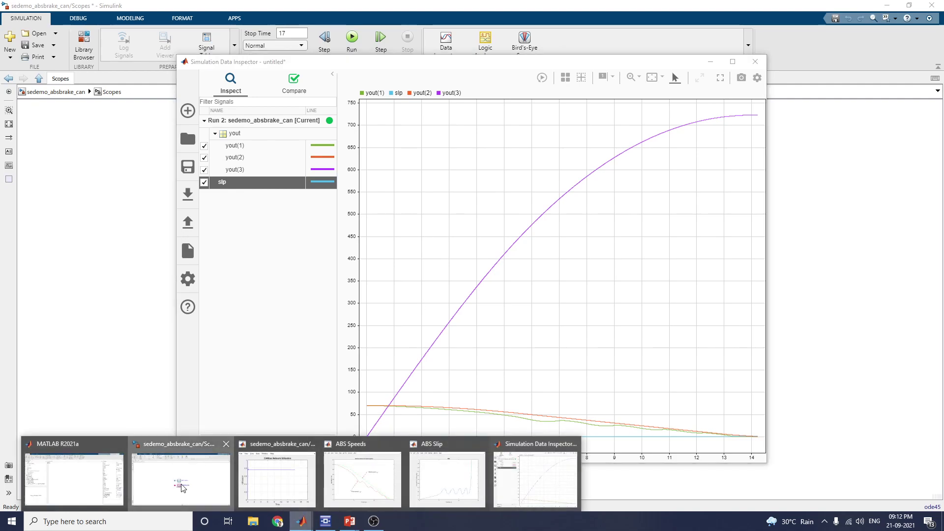
In the model's Background Traffic subsystem, set the Manual Switch to the Bursty Traffic input and run the simulation
{"action": "left_click", "coordinate": [186, 487]}
{"action": "left_click", "coordinate": [32, 92]}
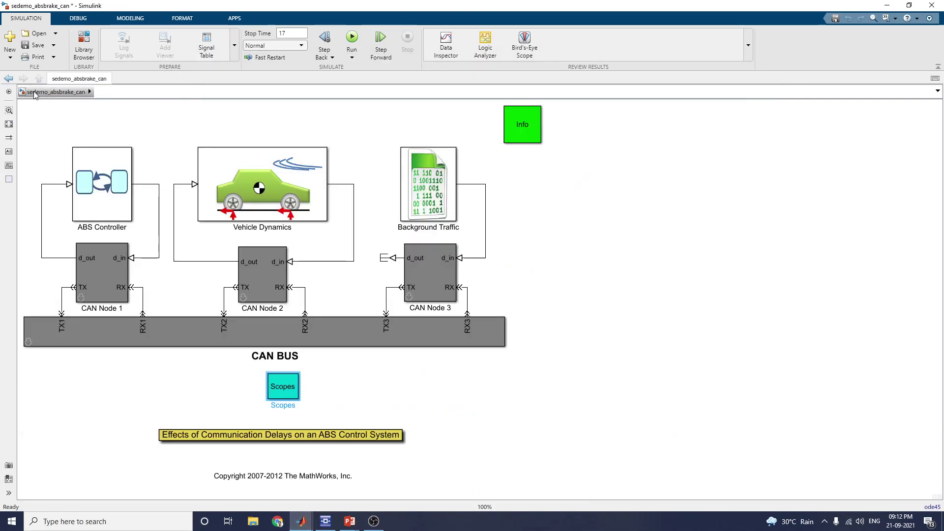
{"action": "double_click", "coordinate": [444, 187]}
{"action": "left_click", "coordinate": [369, 273]}
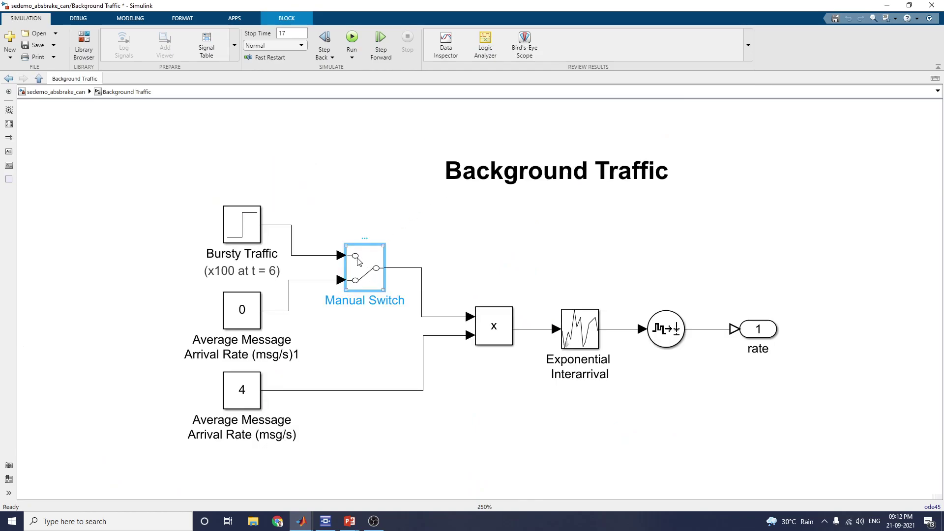
{"action": "left_click", "coordinate": [352, 39]}
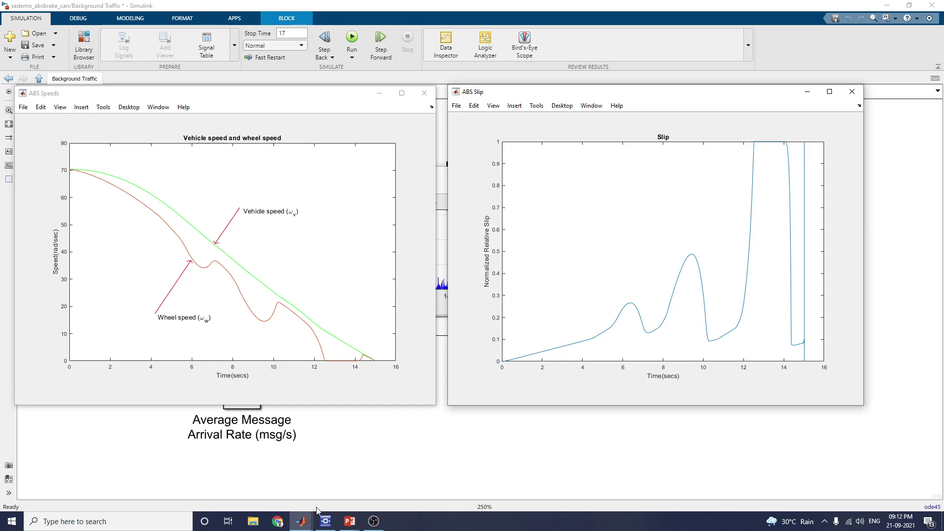
Examine the Run 3 signals yout(1), yout(2), yout(3) and slp in the Simulation Data Inspector
{"action": "mouse_move", "coordinate": [302, 521]}
{"action": "left_click", "coordinate": [500, 489]}
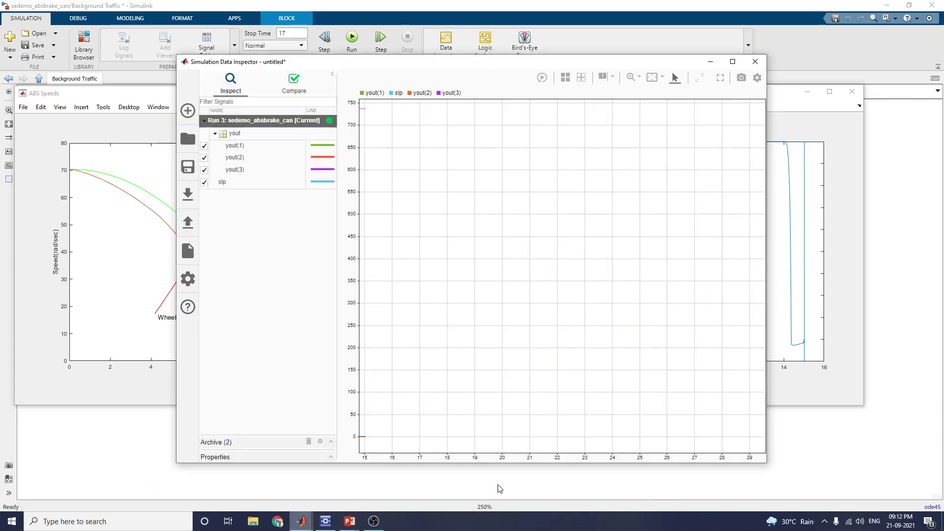
{"action": "left_click", "coordinate": [203, 122]}
{"action": "left_click", "coordinate": [206, 122]}
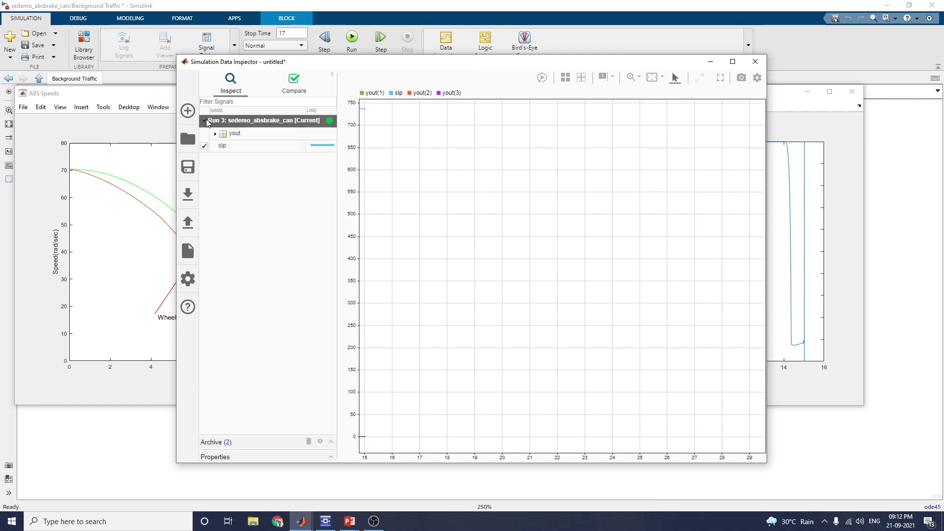
{"action": "left_click", "coordinate": [216, 134]}
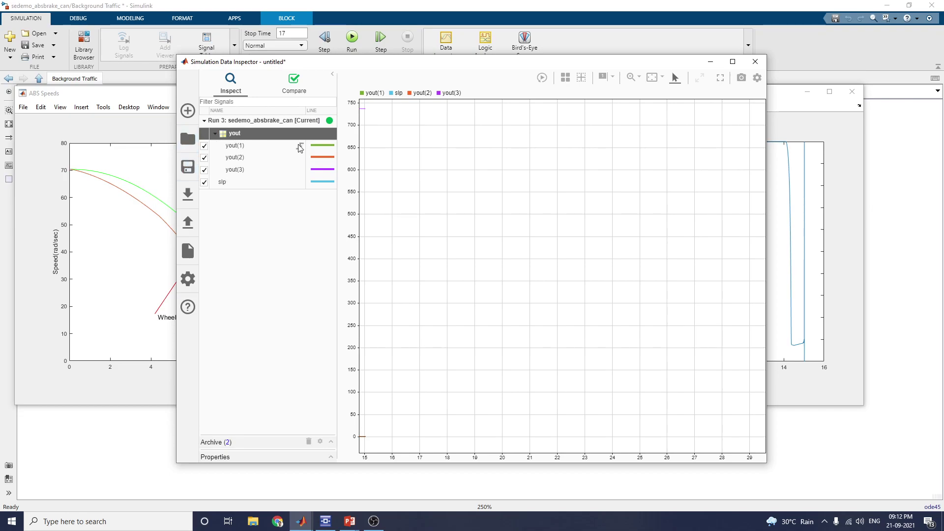
{"action": "left_click", "coordinate": [376, 94]}
{"action": "left_click", "coordinate": [393, 94]}
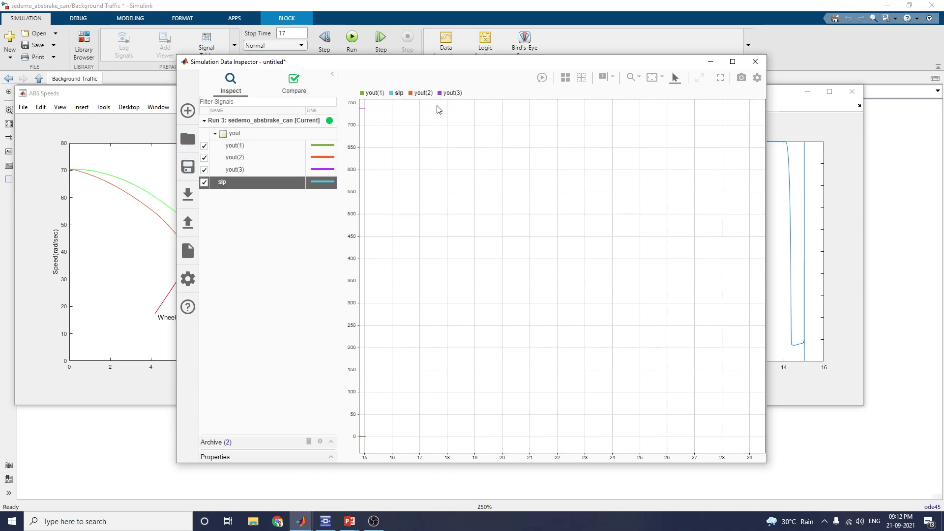
{"action": "left_click", "coordinate": [437, 99]}
{"action": "left_click", "coordinate": [452, 94]}
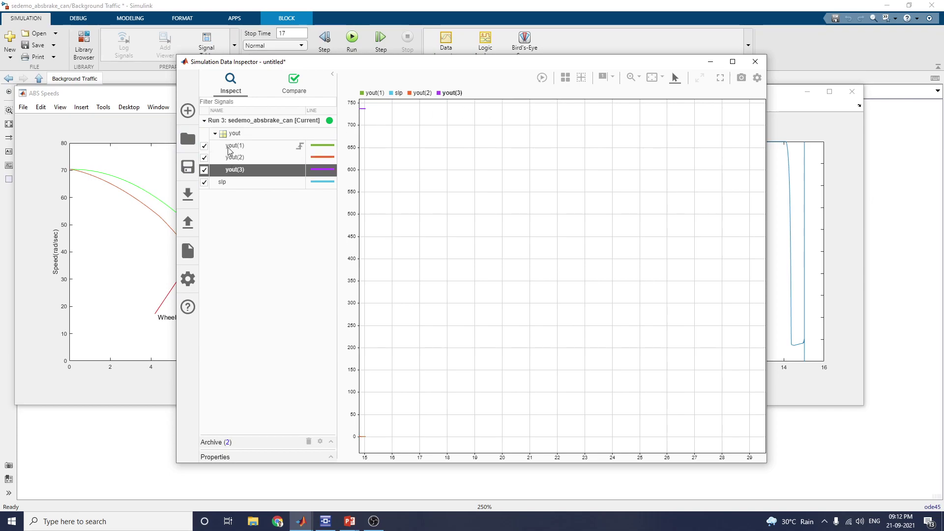
{"action": "left_click", "coordinate": [232, 150]}
{"action": "left_click", "coordinate": [235, 157]}
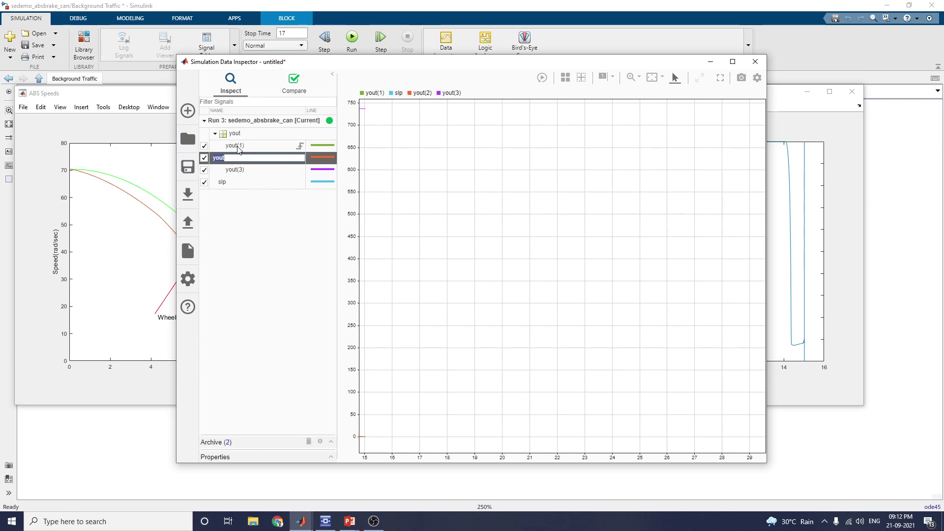
Compare Run 1 as the baseline against Run 3 in the Simulation Data Inspector and reposition its window
{"action": "left_click", "coordinate": [295, 85]}
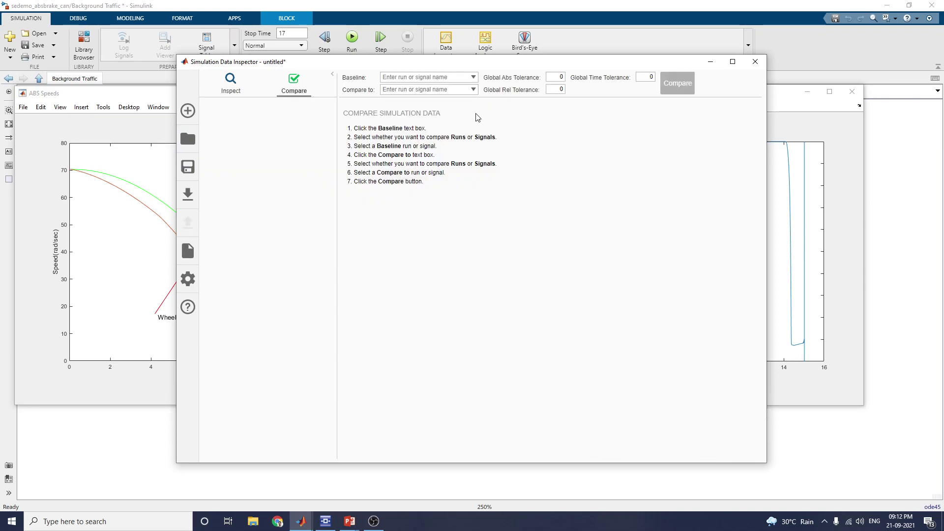
{"action": "left_click", "coordinate": [473, 79]}
{"action": "left_click", "coordinate": [432, 100]}
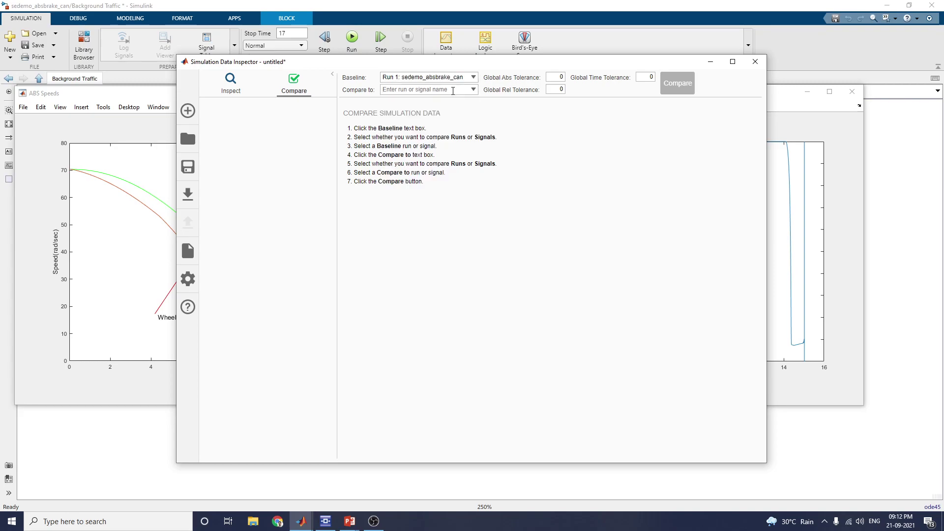
{"action": "left_click", "coordinate": [462, 88]}
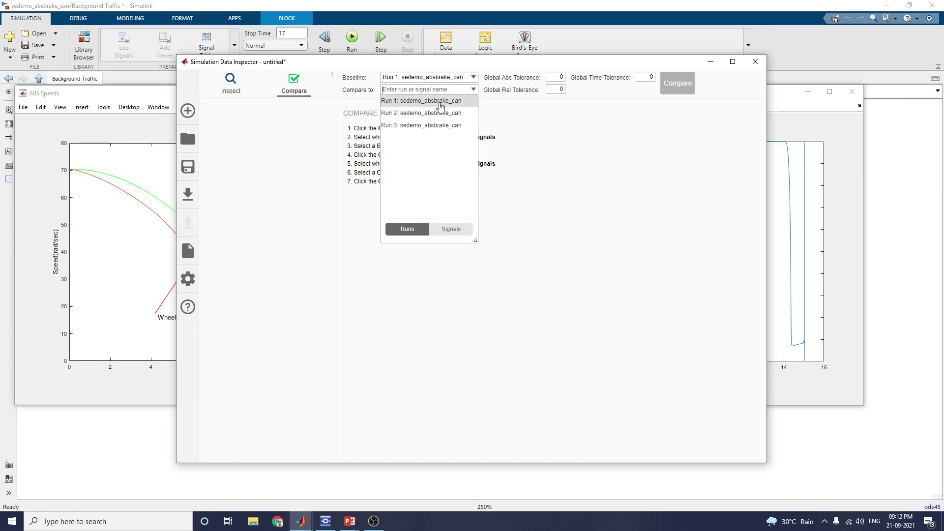
{"action": "left_click", "coordinate": [422, 122]}
{"action": "left_click", "coordinate": [678, 82]}
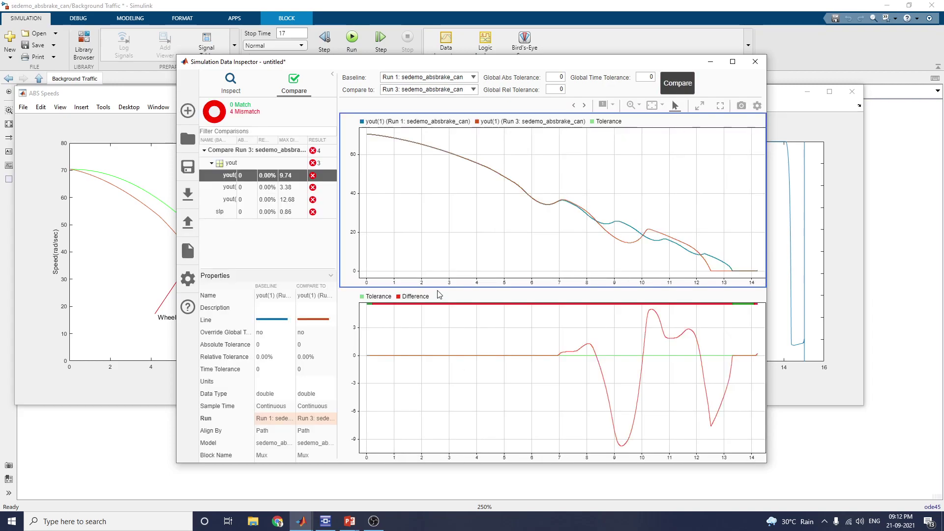
{"action": "left_click_drag", "start_coordinate": [460, 62], "coordinate": [474, 24]}
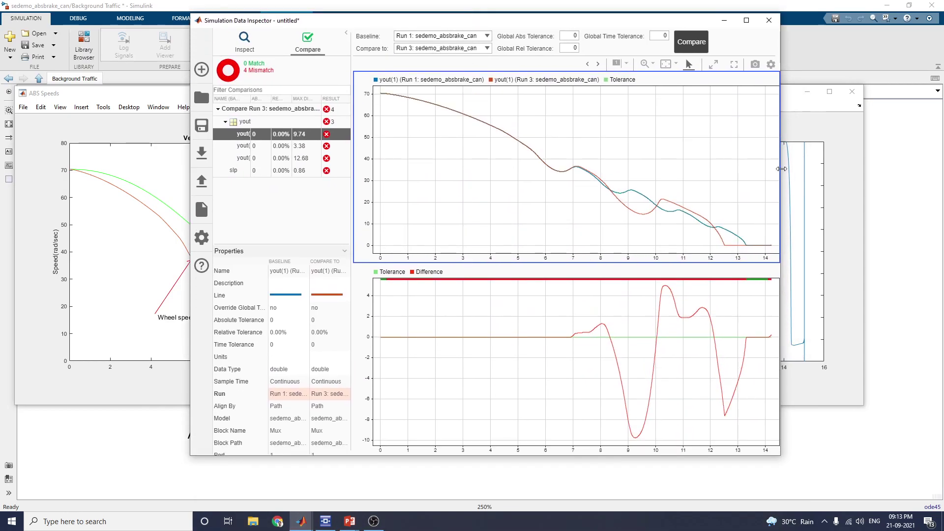
Enlarge the Simulation Data Inspector window to examine the Run 1 versus Run 3 comparison plots, and close it
{"action": "left_click_drag", "start_coordinate": [783, 168], "coordinate": [897, 170]}
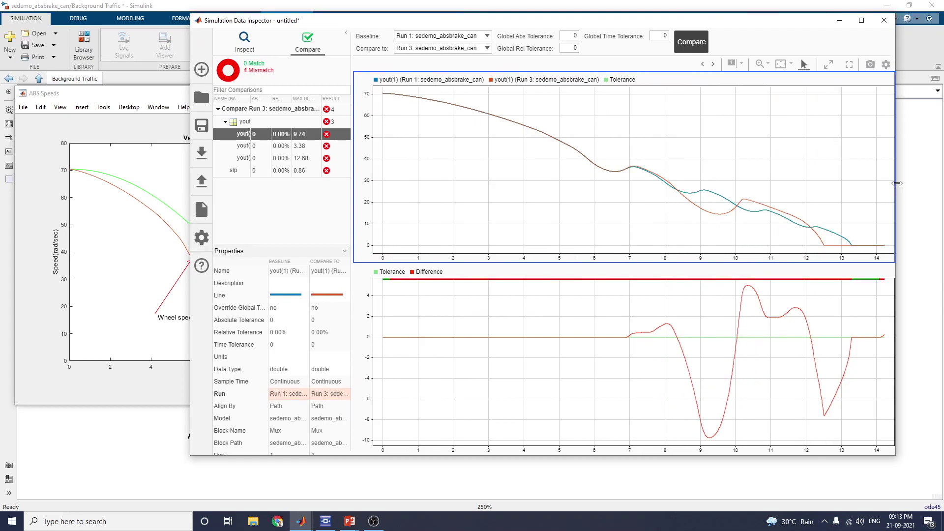
{"action": "left_click_drag", "start_coordinate": [190, 213], "coordinate": [100, 214]}
{"action": "left_click_drag", "start_coordinate": [412, 457], "coordinate": [412, 494]}
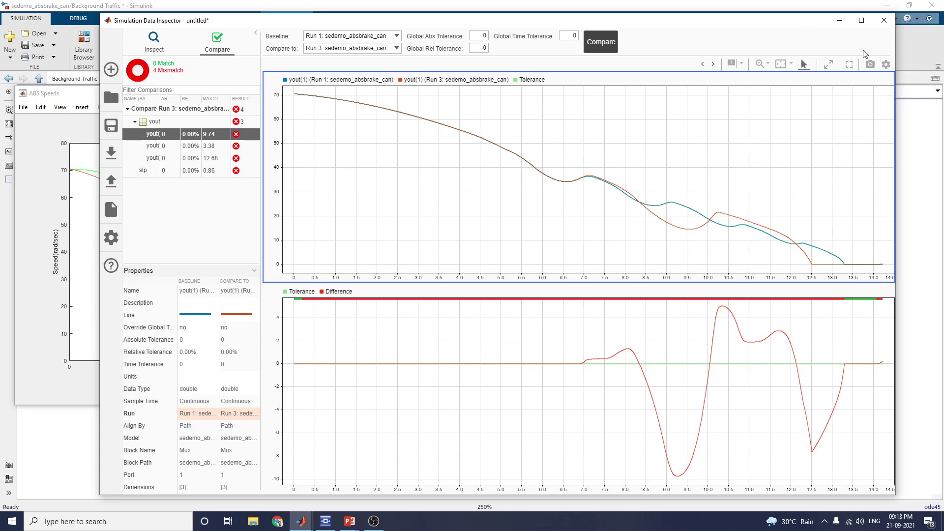
{"action": "left_click", "coordinate": [884, 20]}
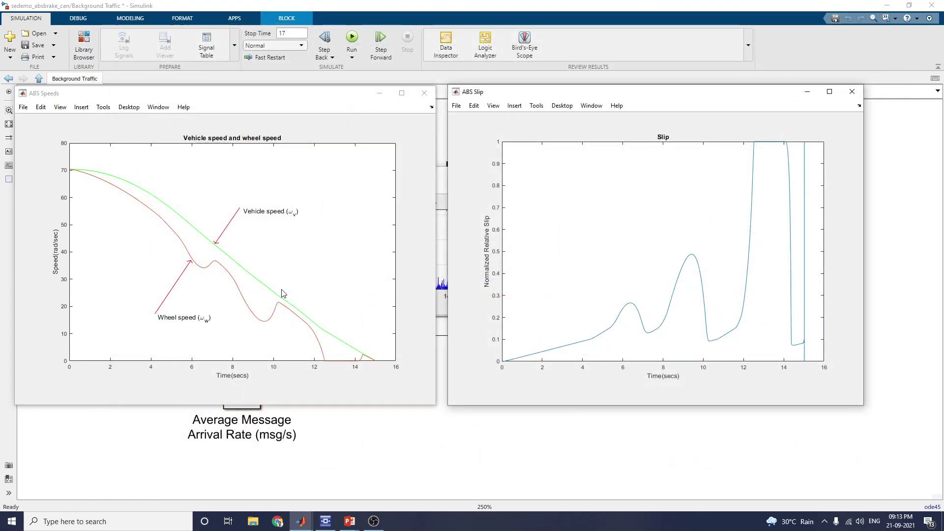
Bring up the Message Delivery Delay scope in a taller window to examine it, and bring the ABS Speeds plot forward
{"action": "mouse_move", "coordinate": [302, 522]}
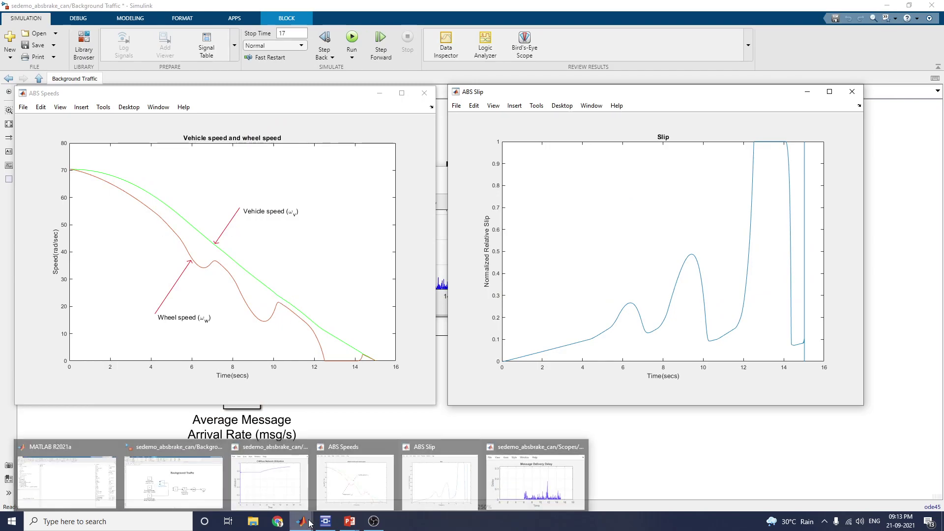
{"action": "left_click", "coordinate": [506, 476]}
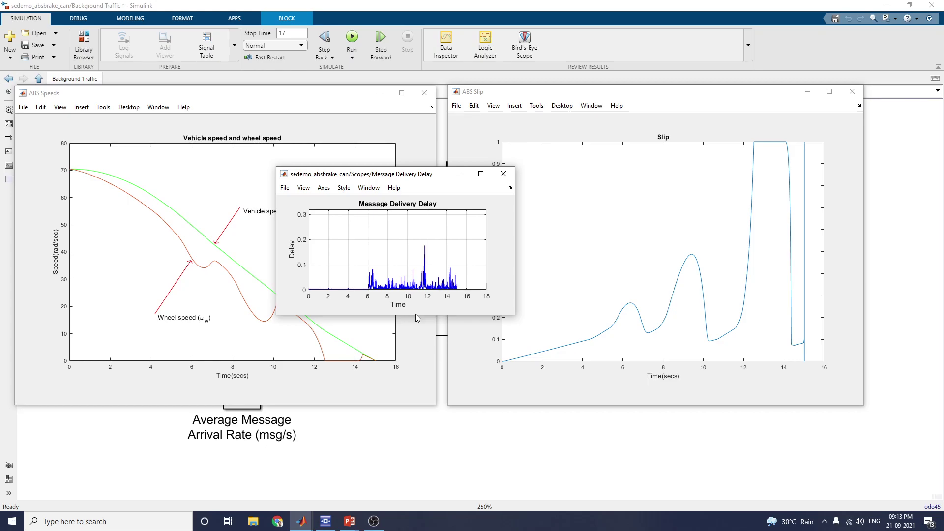
{"action": "left_click_drag", "start_coordinate": [415, 315], "coordinate": [411, 417]}
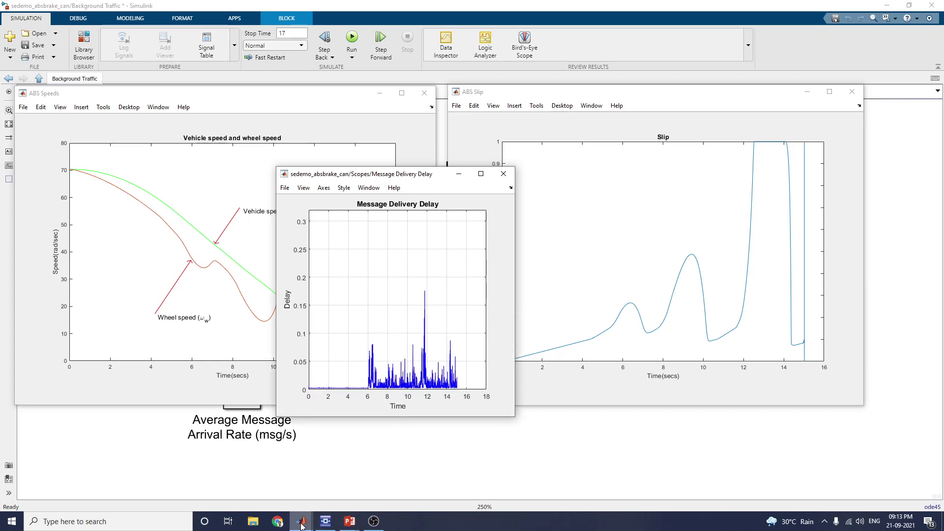
{"action": "mouse_move", "coordinate": [303, 525]}
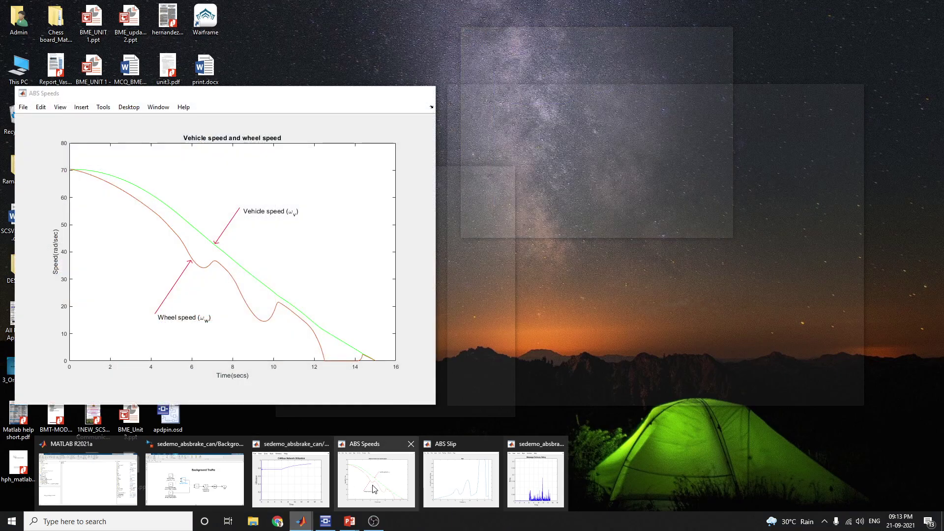
{"action": "left_click", "coordinate": [373, 487]}
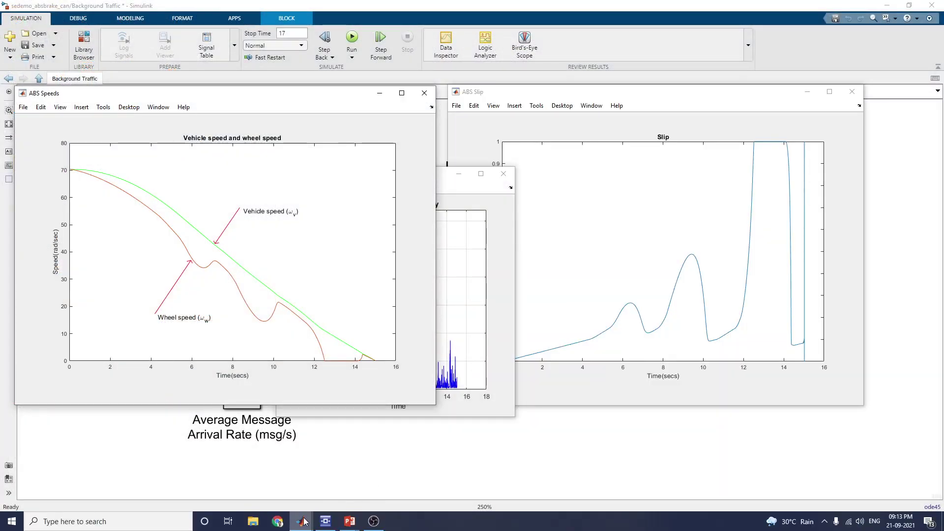
Bring up the Bus Utilization scope, enlarge its window in both directions to examine the curve, and close the ABS Speeds plot
{"action": "mouse_move", "coordinate": [303, 523]}
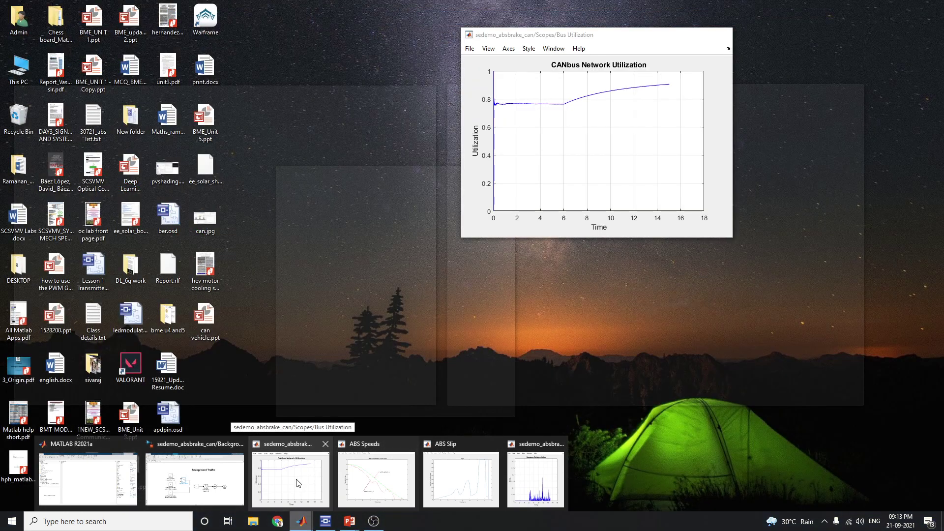
{"action": "left_click", "coordinate": [296, 484]}
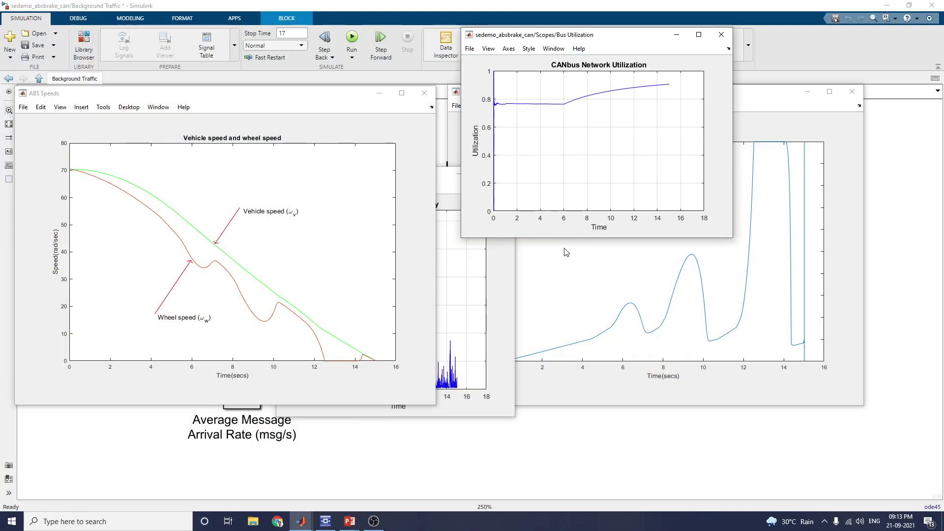
{"action": "left_click_drag", "start_coordinate": [565, 236], "coordinate": [553, 372]}
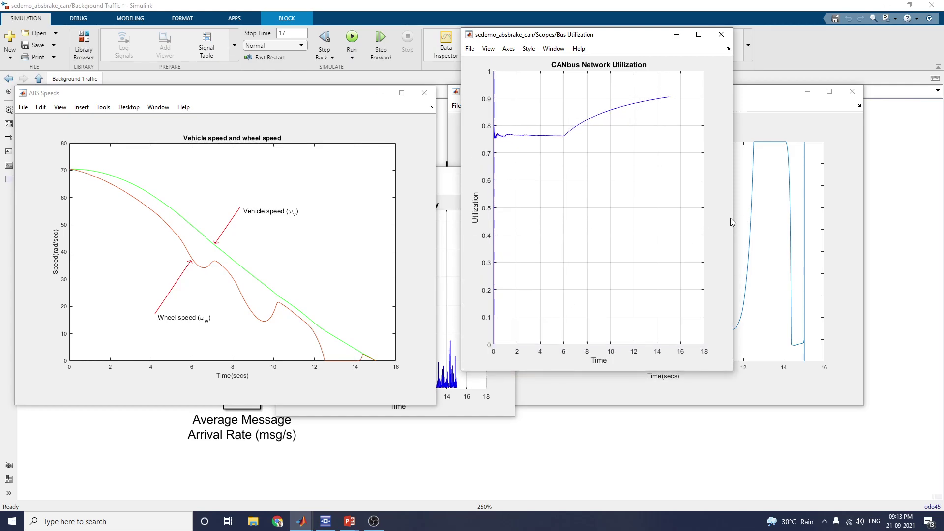
{"action": "left_click_drag", "start_coordinate": [733, 219], "coordinate": [914, 223]}
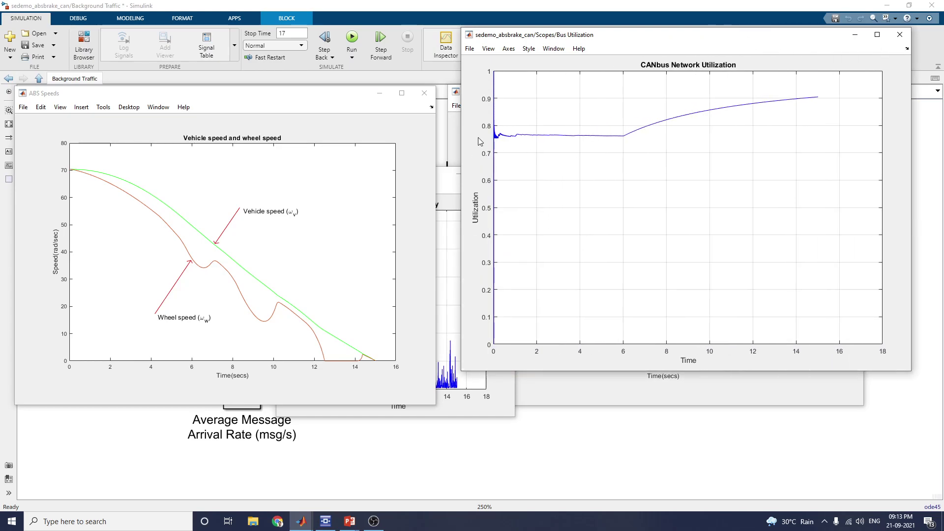
{"action": "left_click", "coordinate": [370, 107]}
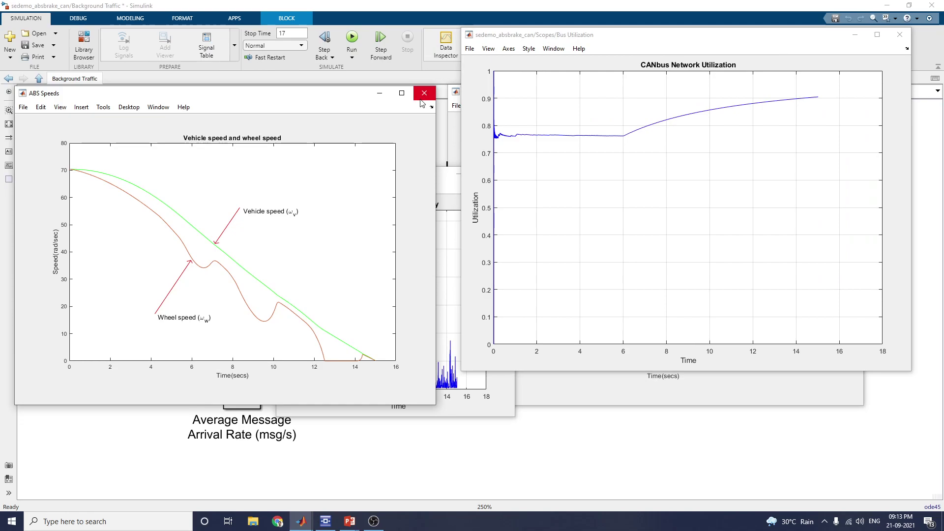
{"action": "left_click", "coordinate": [423, 95]}
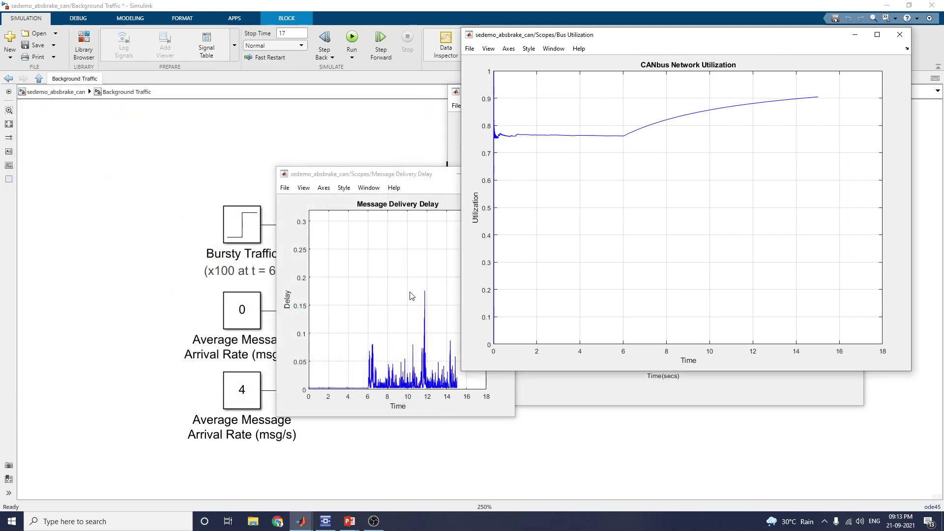
Switch to PowerPoint to read the Simulation & Analysis slide, and return to the simulation windows
{"action": "mouse_move", "coordinate": [357, 524]}
{"action": "left_click", "coordinate": [403, 475]}
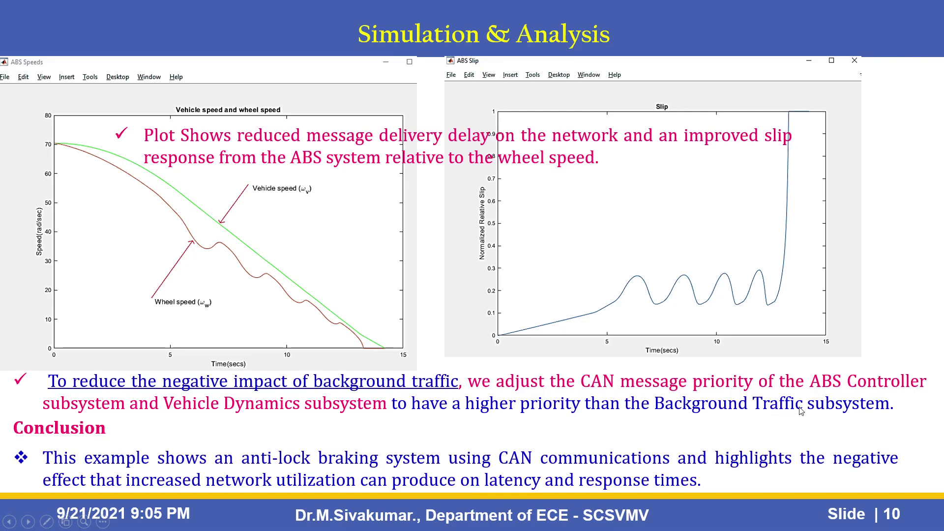
{"action": "key", "text": "alt+Tab"}
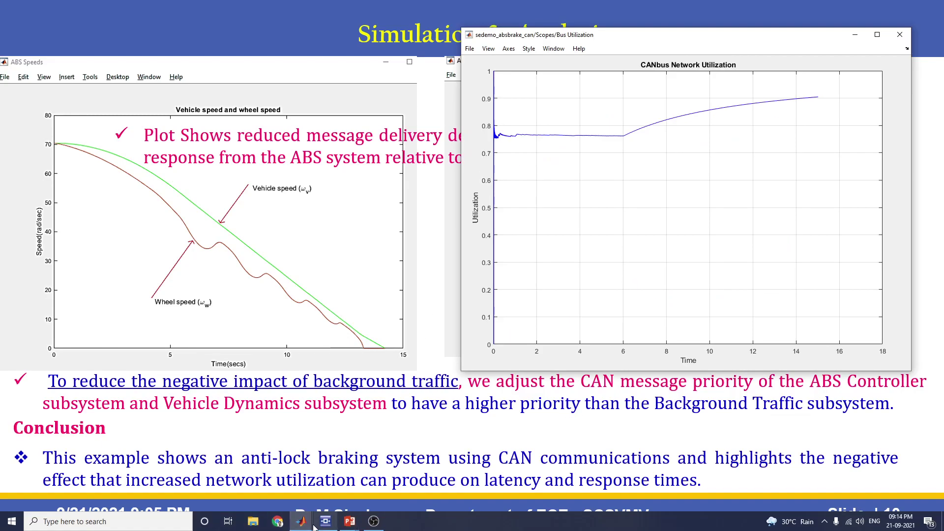
Bring the Background Traffic subsystem to the front and review the Bursty Traffic block's step parameters
{"action": "mouse_move", "coordinate": [302, 522]}
{"action": "left_click", "coordinate": [232, 472]}
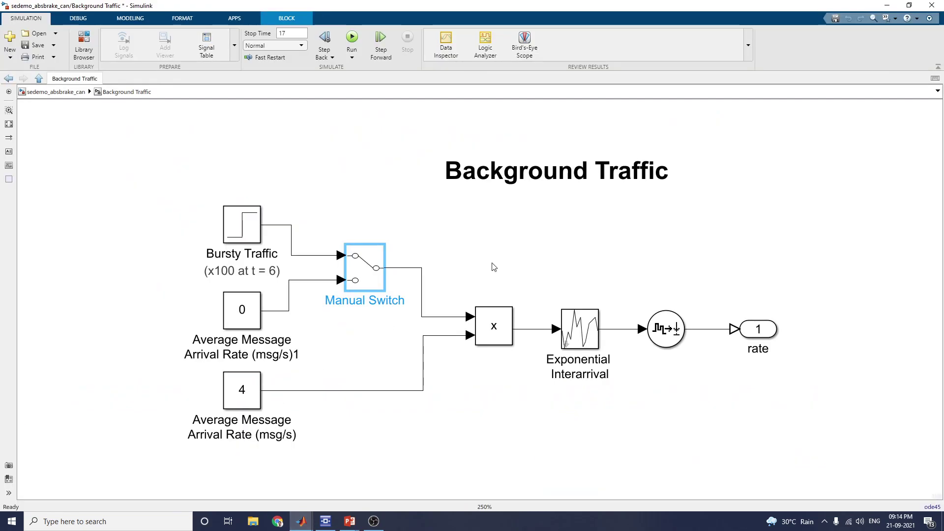
{"action": "double_click", "coordinate": [240, 221]}
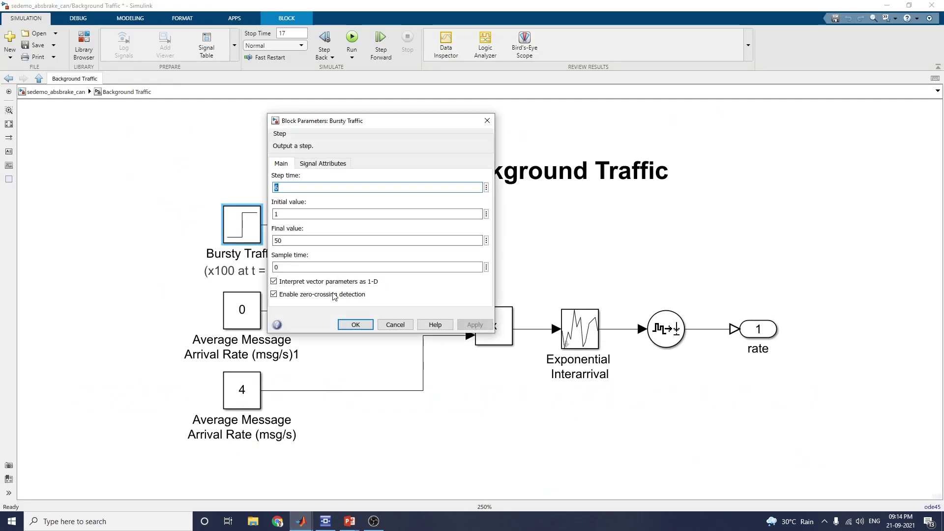
{"action": "left_click", "coordinate": [356, 325]}
Return to the top-level model, open the Vehicle Dynamics subsystem and review the Relative Slip block's expression
{"action": "left_click", "coordinate": [10, 79]}
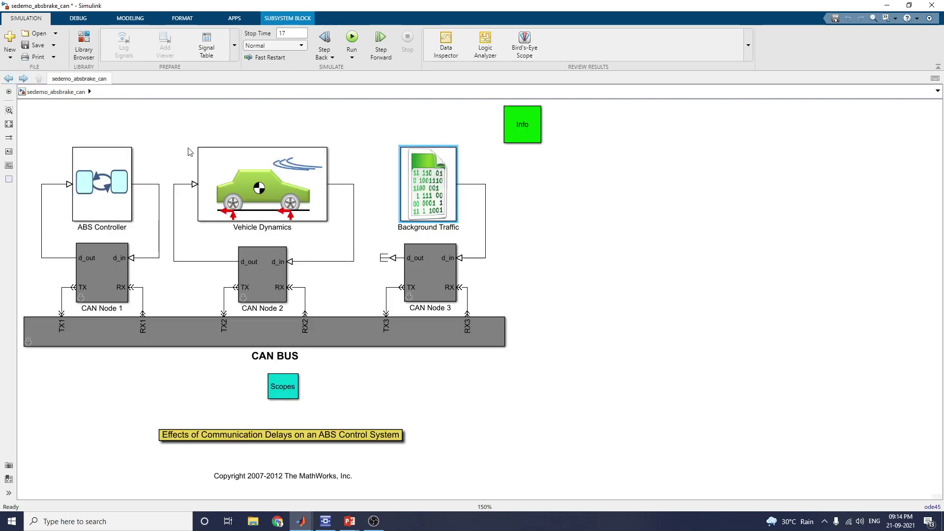
{"action": "double_click", "coordinate": [235, 175]}
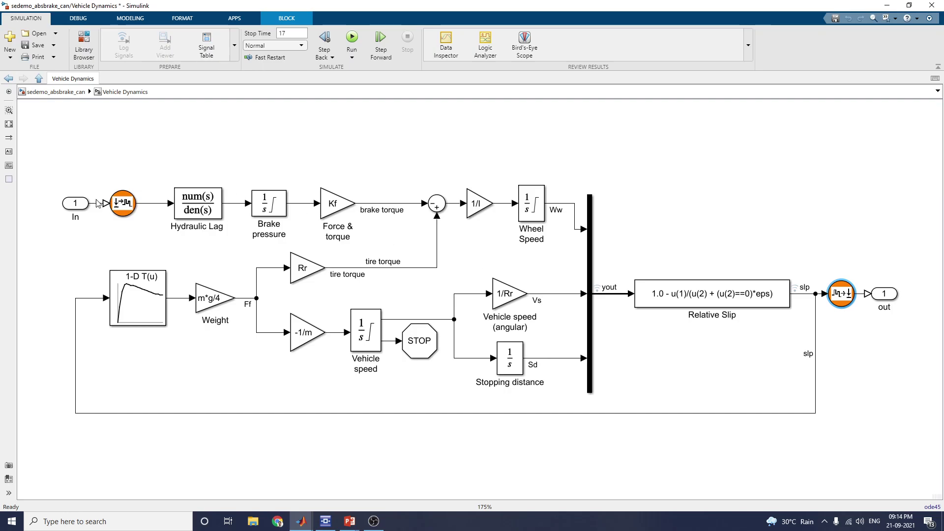
{"action": "left_click", "coordinate": [197, 212]}
{"action": "double_click", "coordinate": [678, 294]}
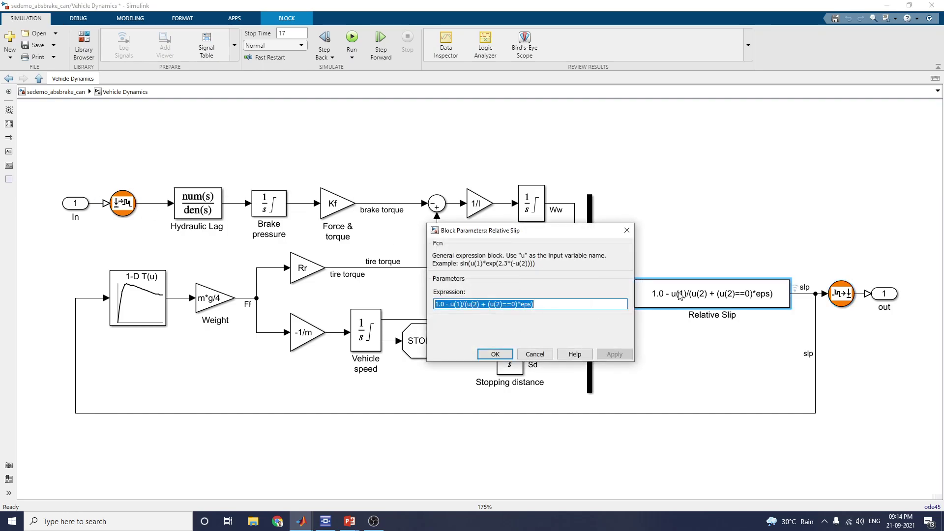
{"action": "left_click", "coordinate": [629, 231]}
{"action": "left_click", "coordinate": [236, 148]}
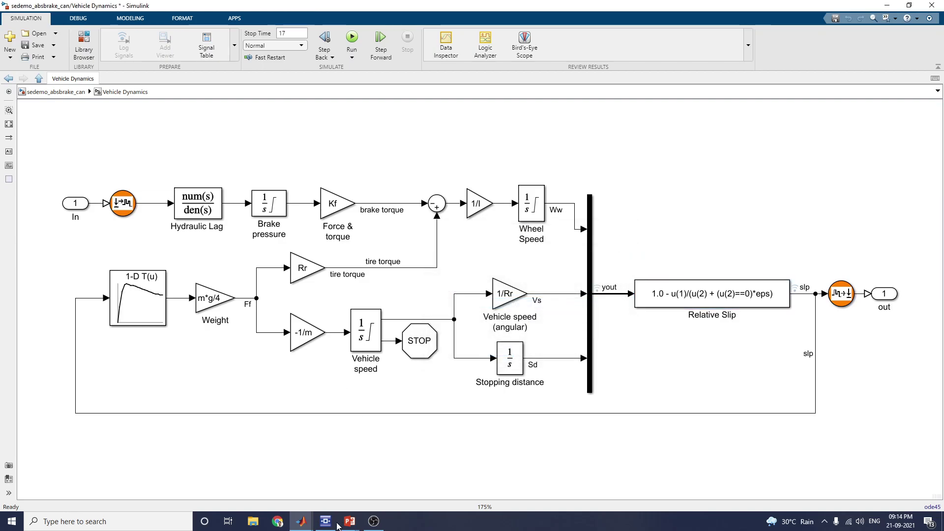
Switch to the PowerPoint slide show to review the conclusion on the Simulation & Analysis slide
{"action": "mouse_move", "coordinate": [350, 520]}
{"action": "left_click", "coordinate": [384, 489]}
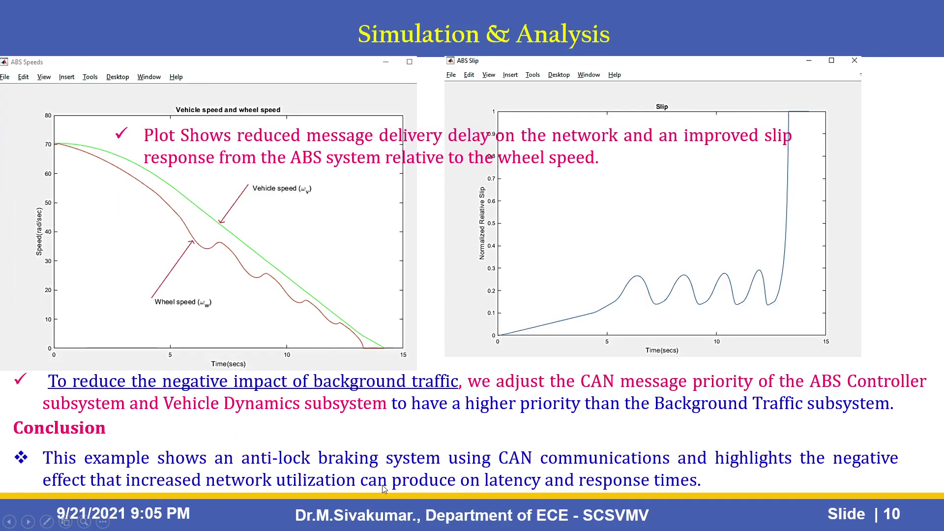